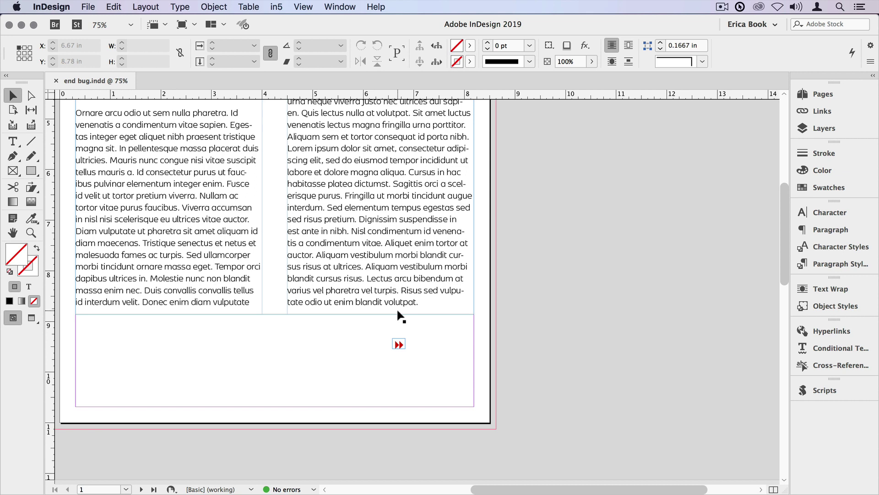
Select and copy the red fast-forward bug frame, then bring up GREP Find/Change.
left_click_drag(373, 328, 422, 367)
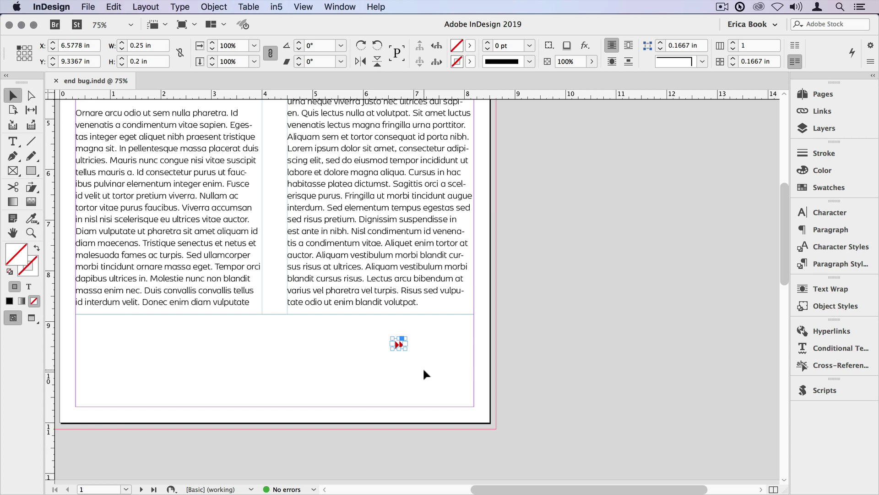
key("super+f")
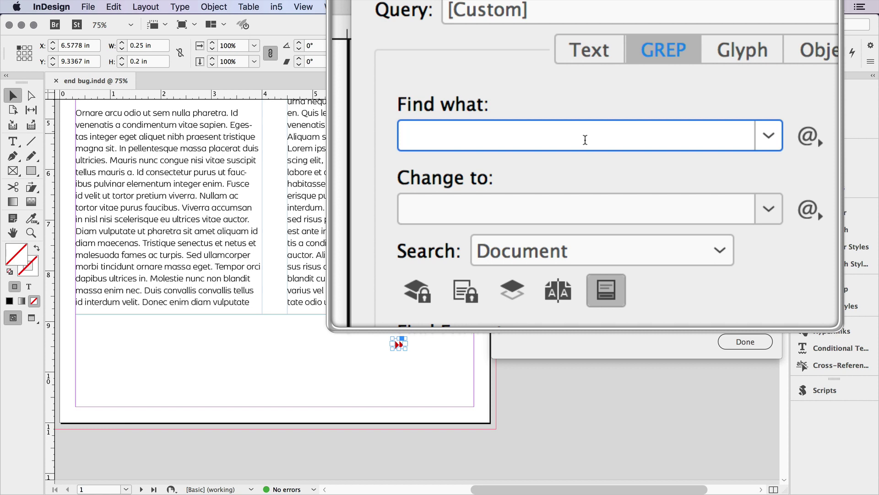
Enter .\Z as the GREP find and $0~c (formatted clipboard contents) as the change.
type(".\\Z")
left_click(582, 166)
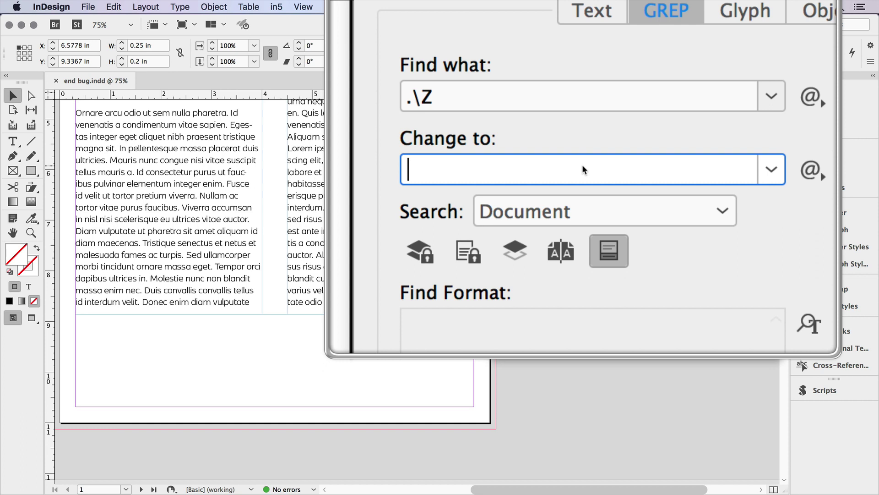
type("$0")
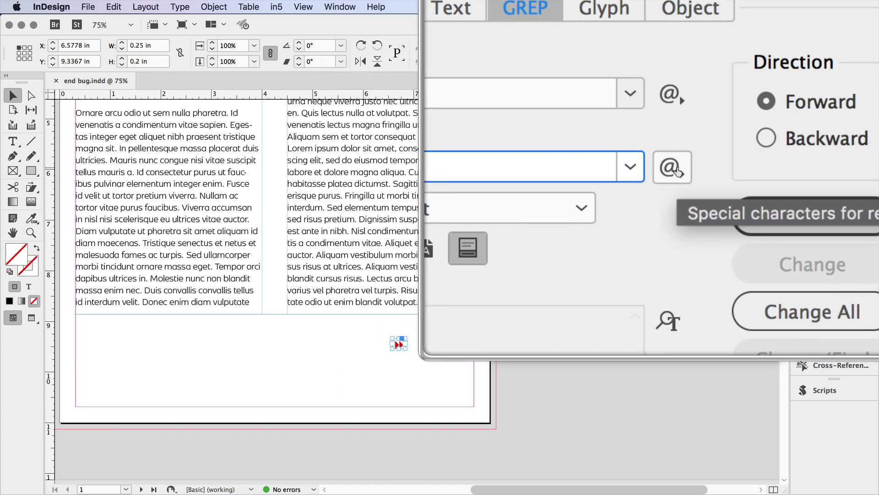
left_click(676, 170)
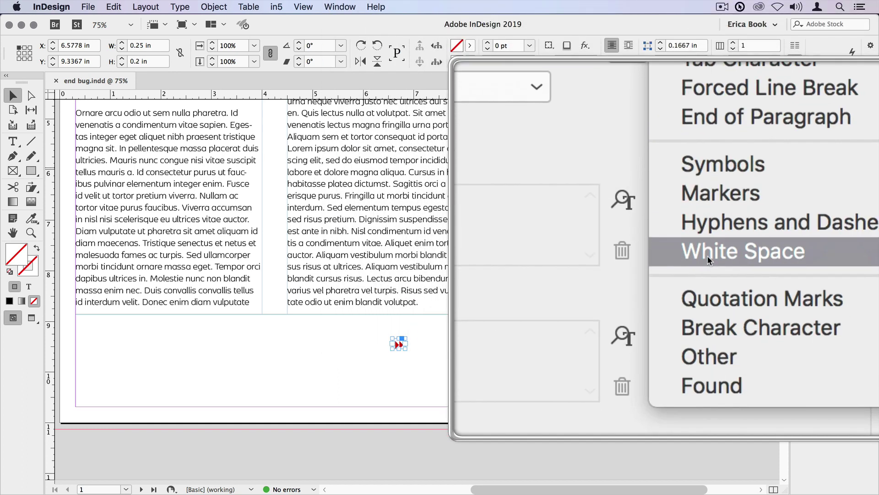
mouse_move(708, 287)
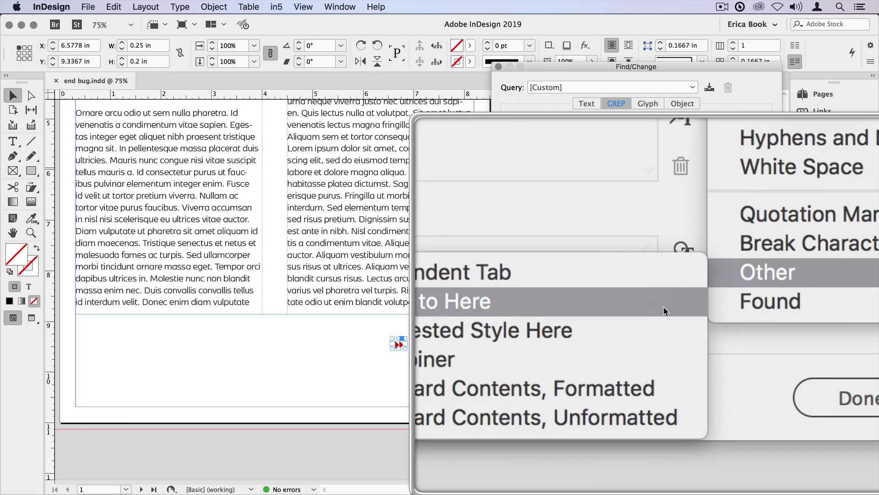
left_click(626, 343)
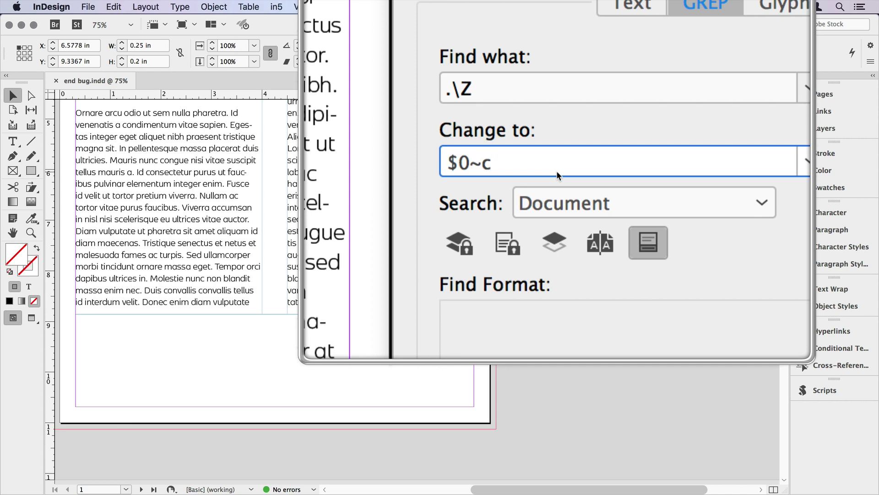
Run Change All across the document and dismiss the replacement count alert.
key("Tab")
left_click(712, 226)
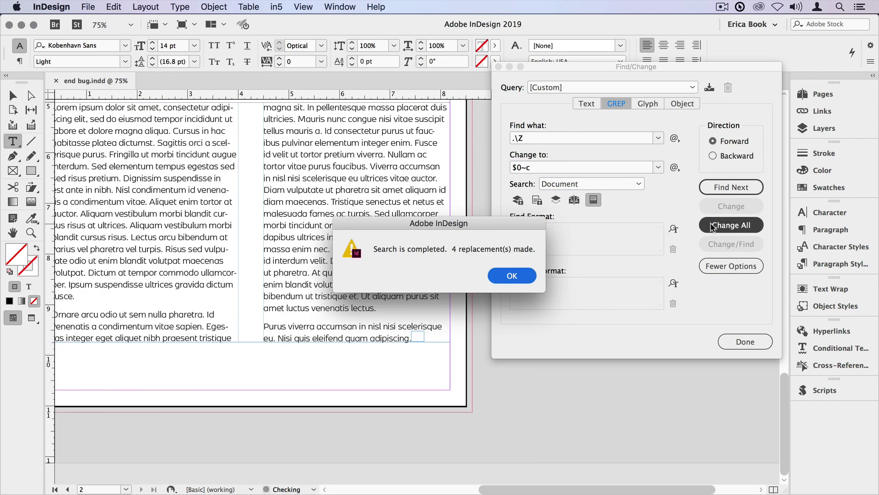
key("Return")
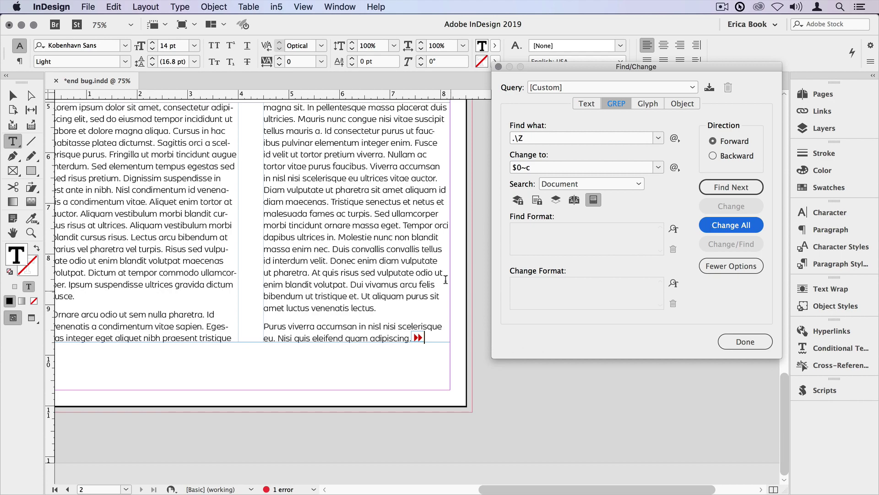
Scroll through the pages to check the bug after each story's last word.
scroll(445, 279, "up", 10)
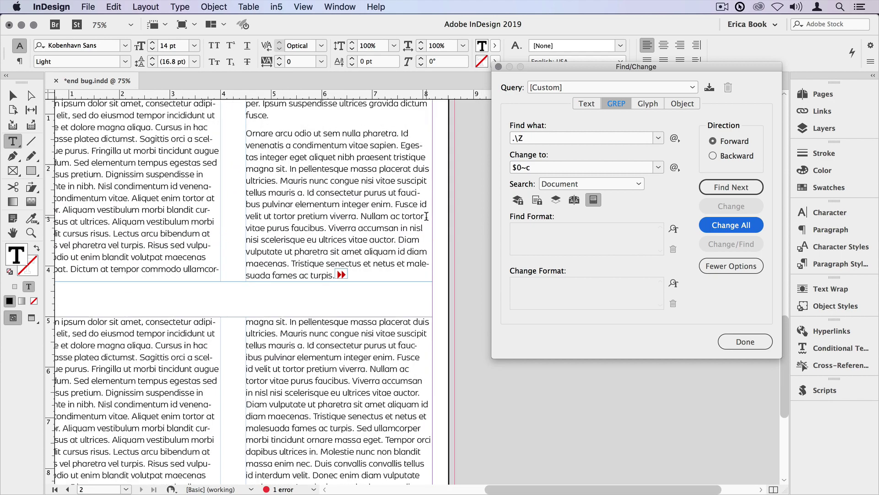
scroll(426, 215, "down", 15)
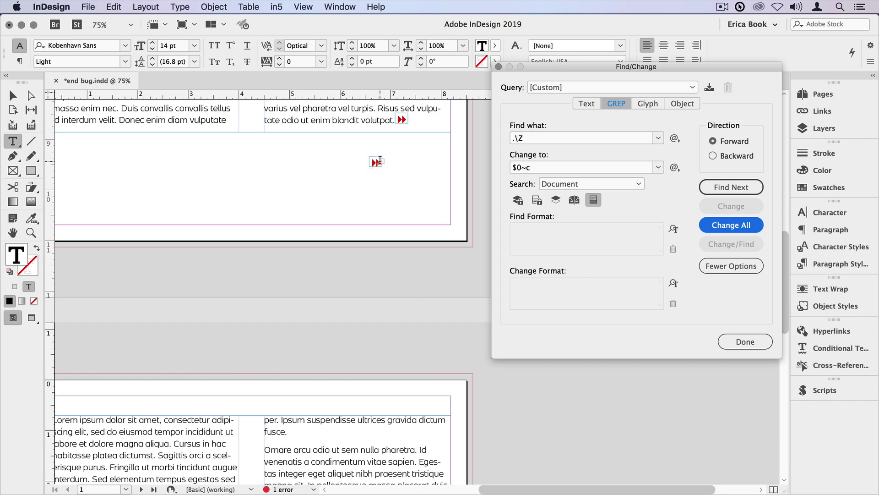
scroll(380, 160, "up", 4)
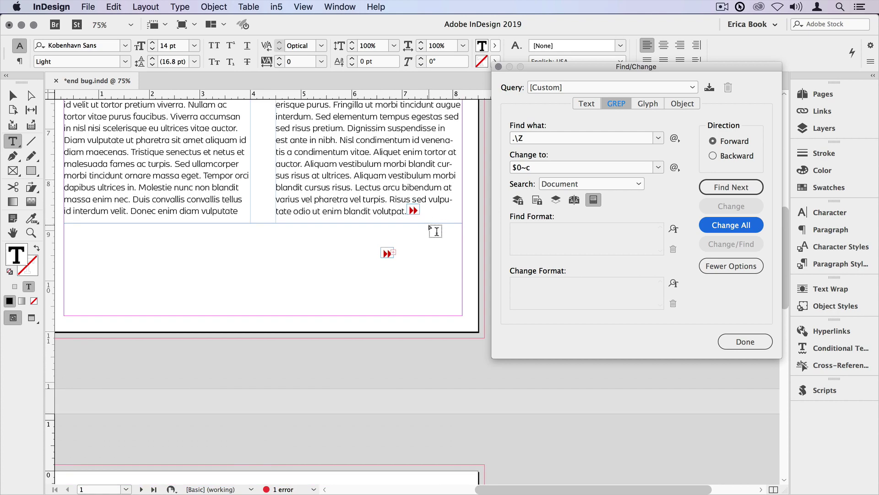
scroll(436, 231, "down", 10)
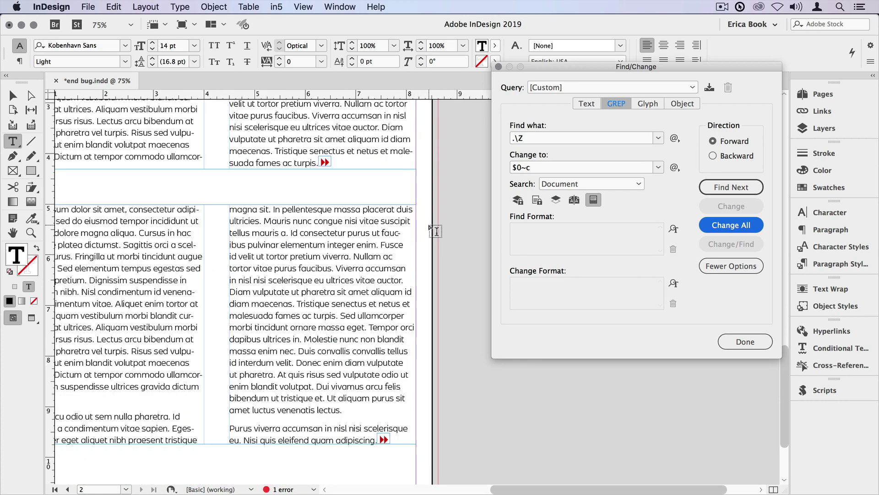
scroll(436, 231, "up", 5)
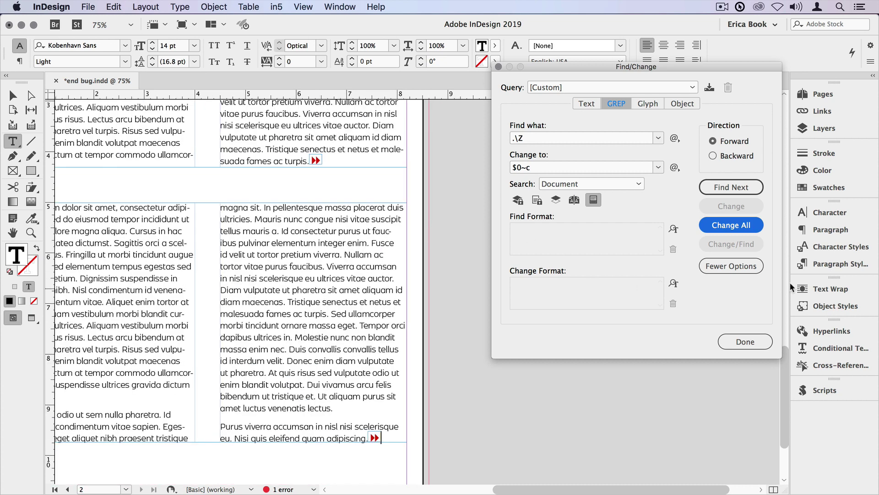
Change the Bug paragraph style's character colour to Avocado so the end bugs turn green.
left_click(828, 268)
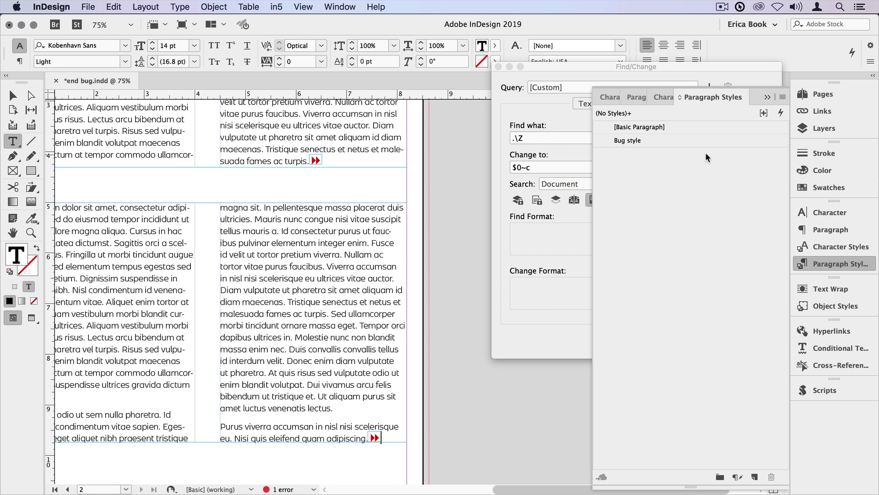
double_click(649, 139)
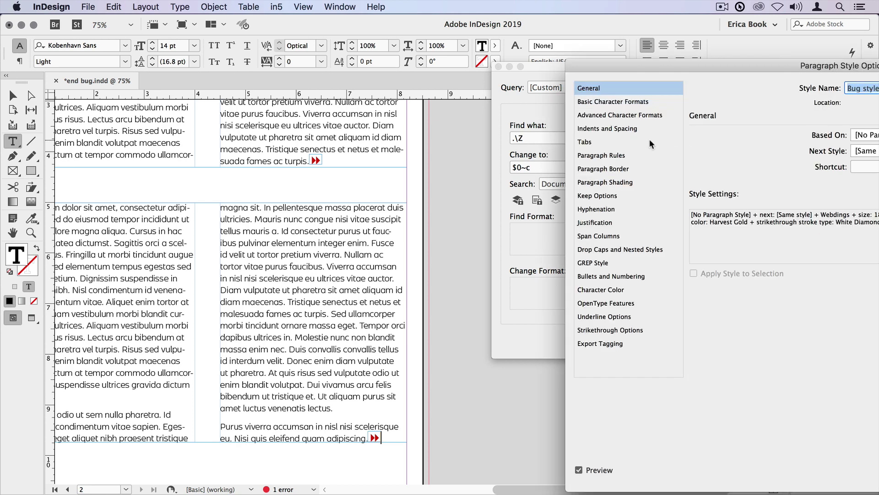
left_click(618, 290)
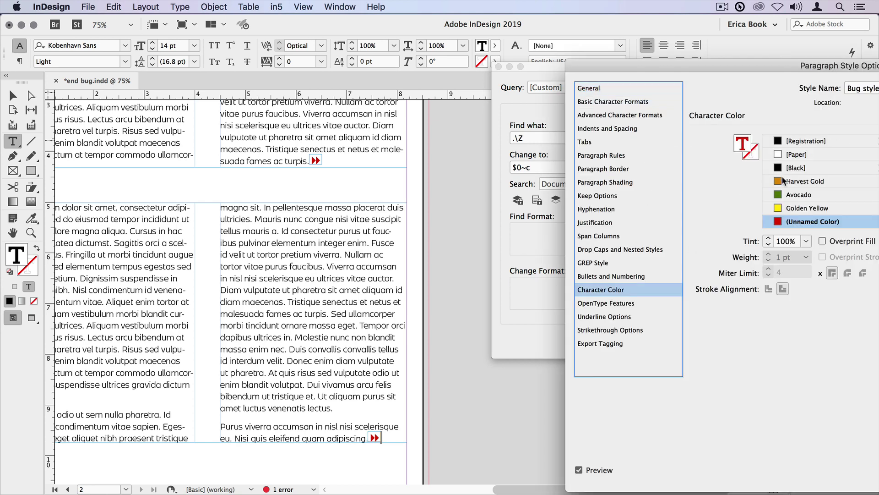
left_click(790, 195)
key("Return")
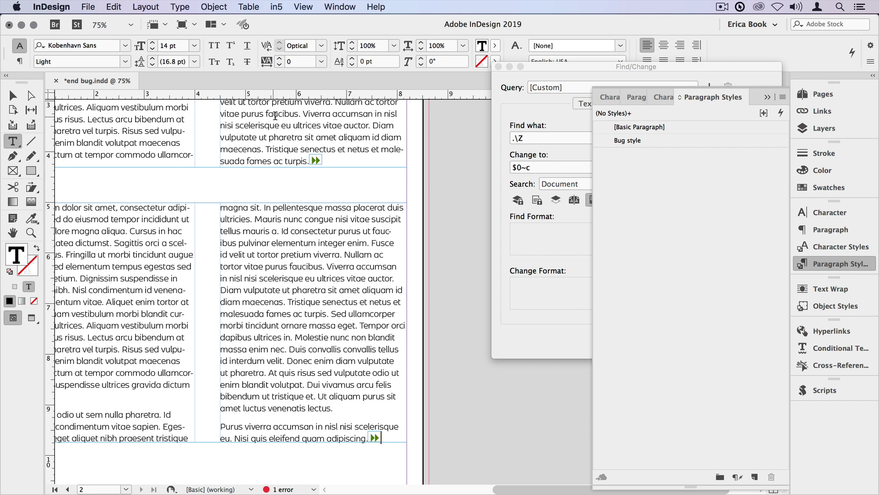
scroll(335, 353, "up", 5)
scroll(335, 354, "up", 4)
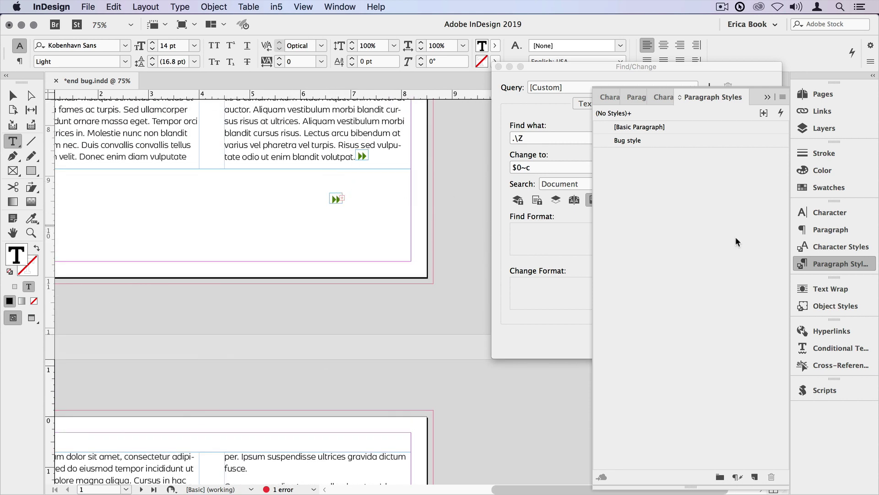
Apply the End Bug object style to the small anchored bug frame.
left_click(820, 306)
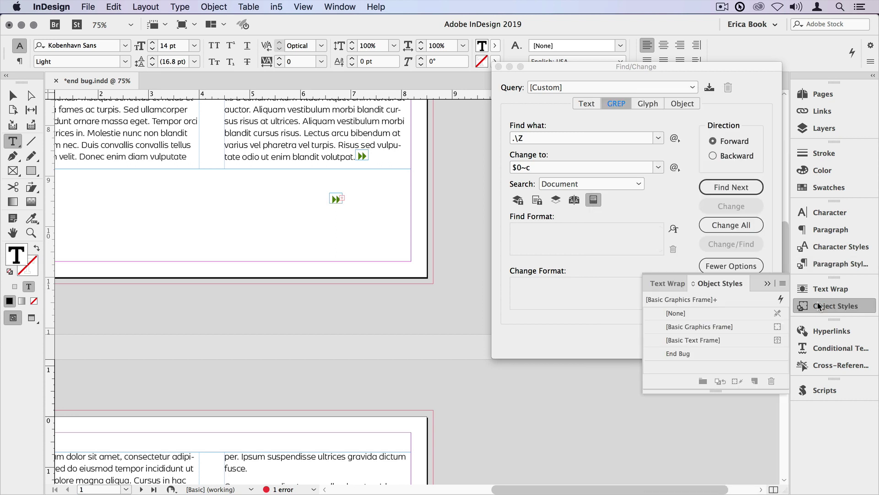
left_click(13, 95)
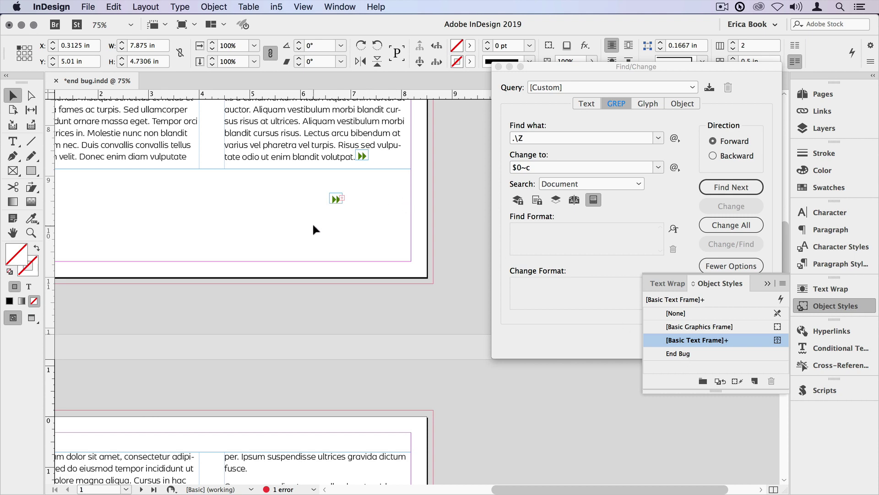
left_click_drag(313, 222, 339, 197)
left_click(679, 353)
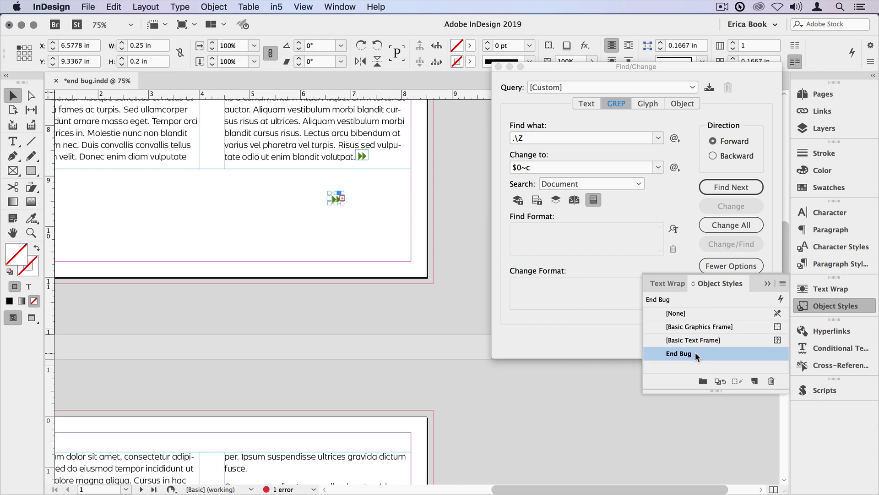
Set End Bug's anchored object inline Y Offset to -0.1875 in.
double_click(679, 353)
left_click(475, 216)
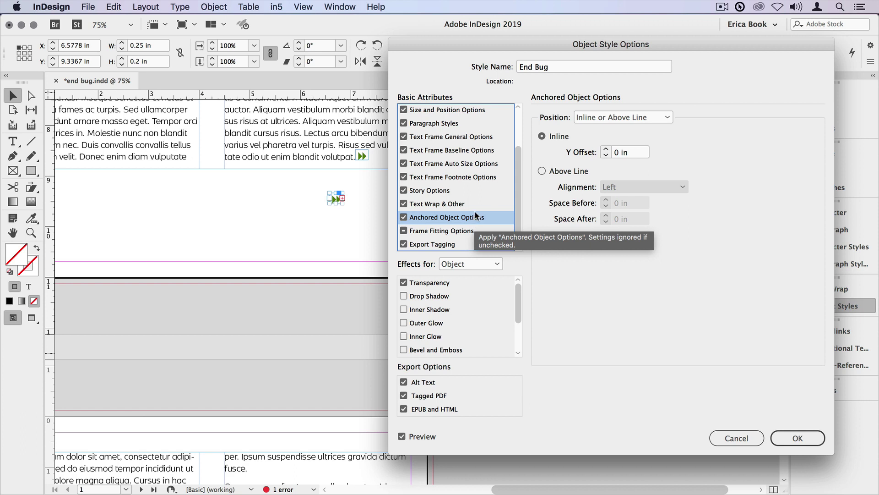
left_click_drag(502, 47, 526, 48)
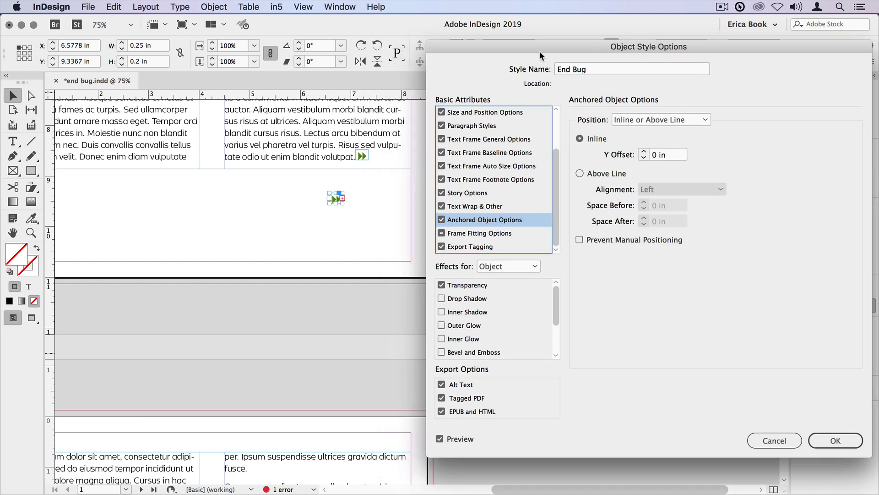
left_click(644, 156)
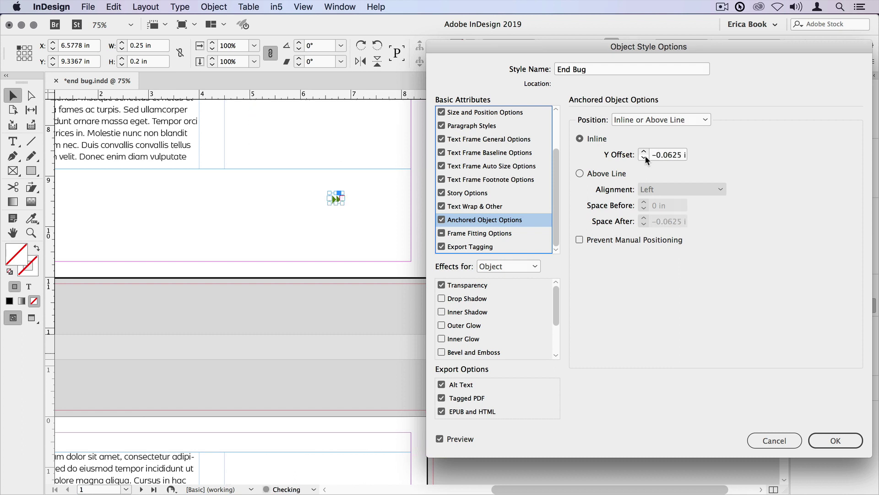
left_click(645, 157)
left_click(645, 157)
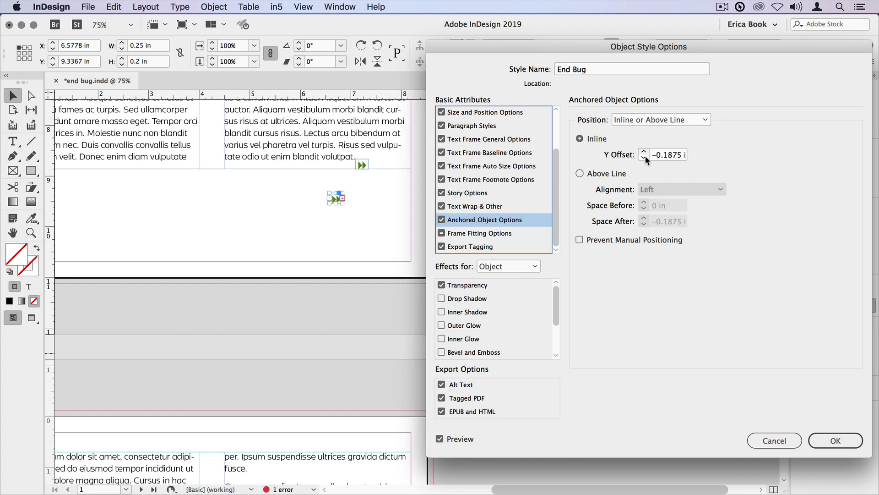